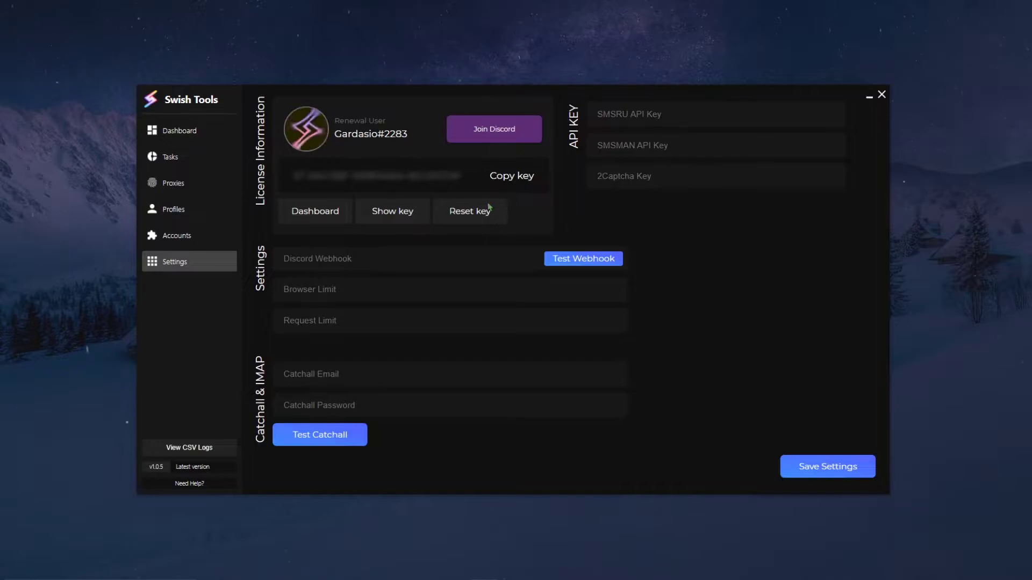
Create a Spidey Bot webhook in the Discord channel's integrations and copy its URL.
{"action": "key", "text": "alt+Tab"}
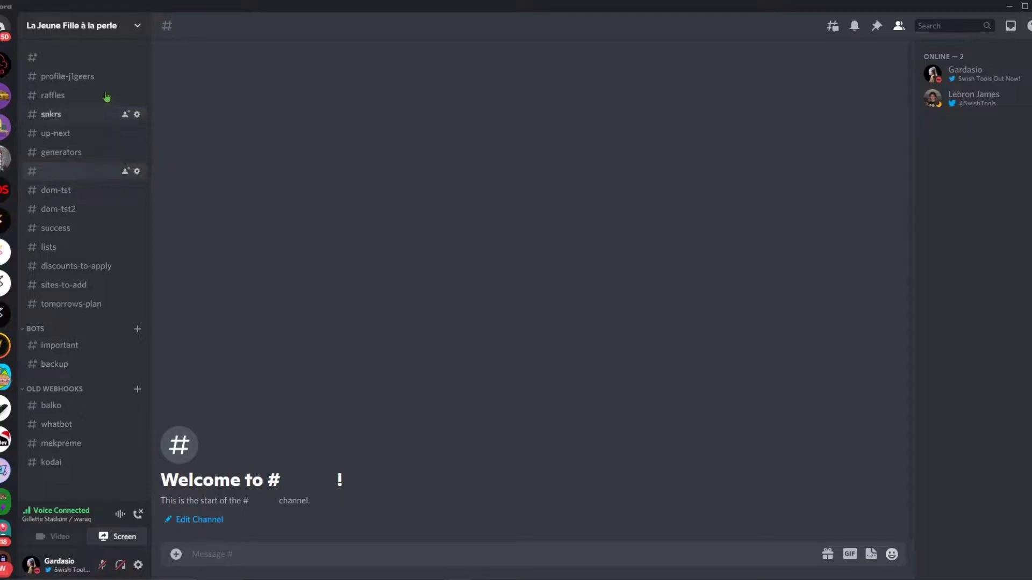
{"action": "left_click", "coordinate": [137, 172]}
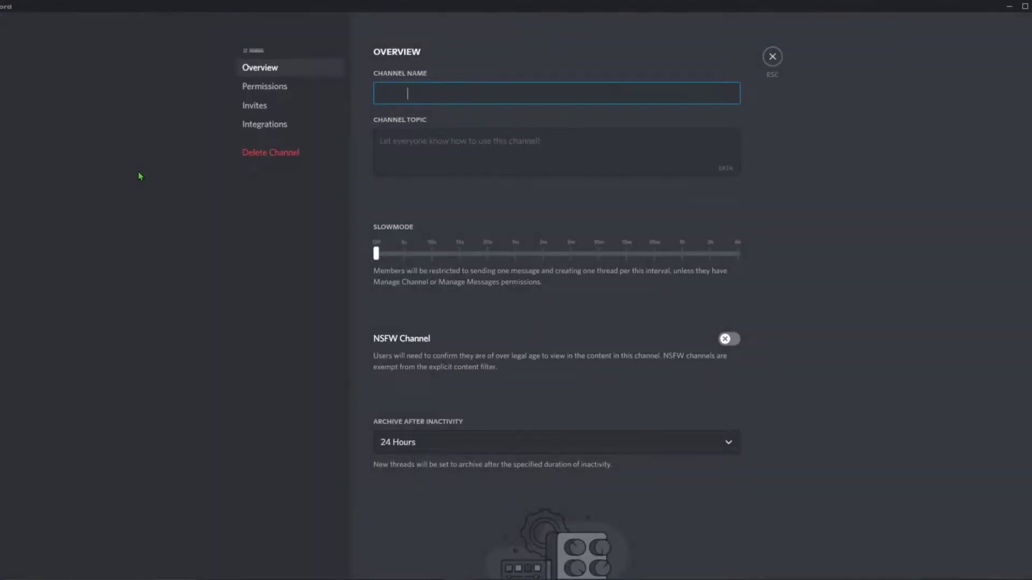
{"action": "left_click", "coordinate": [270, 129]}
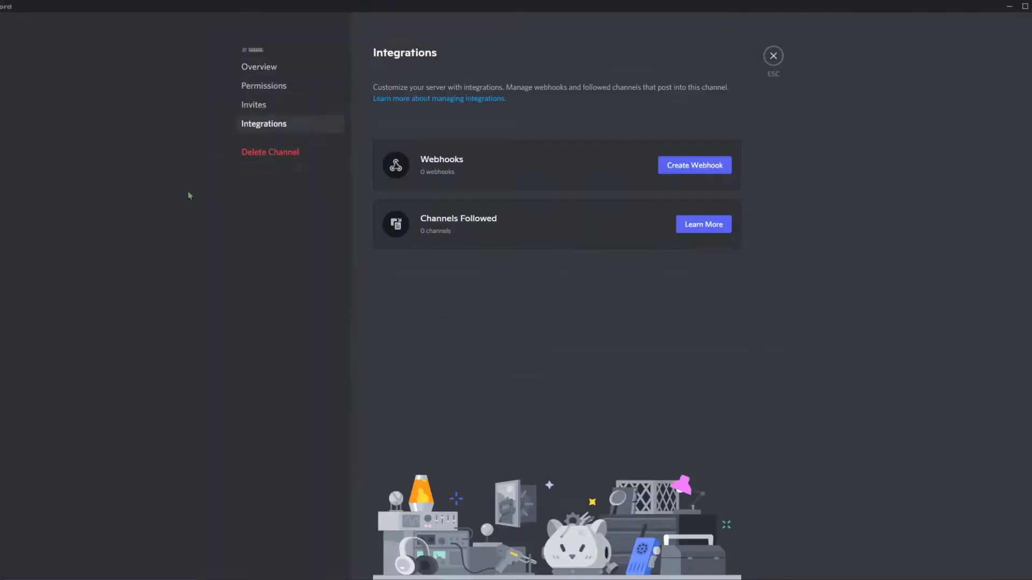
{"action": "left_click", "coordinate": [691, 167]}
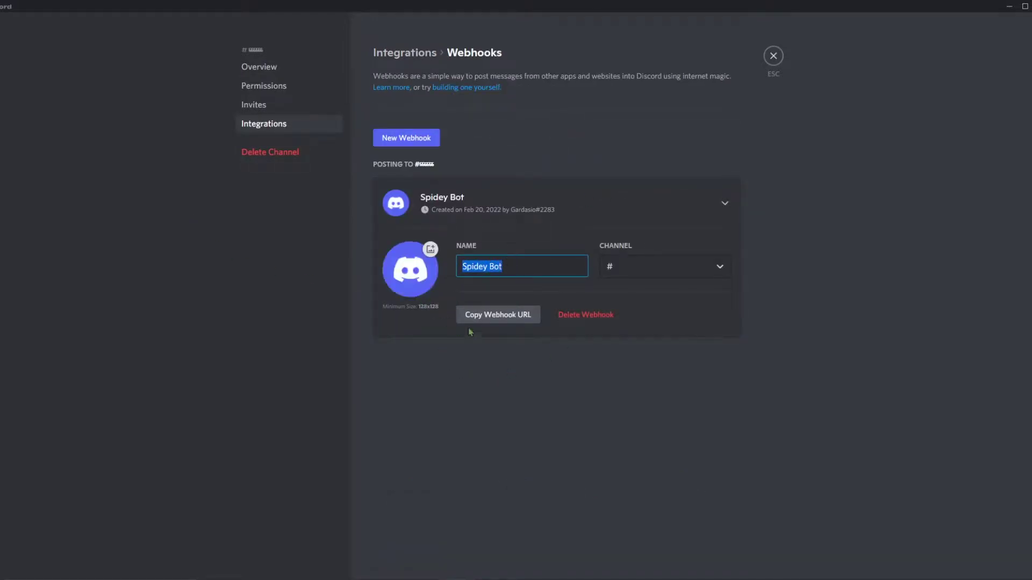
{"action": "left_click", "coordinate": [513, 317]}
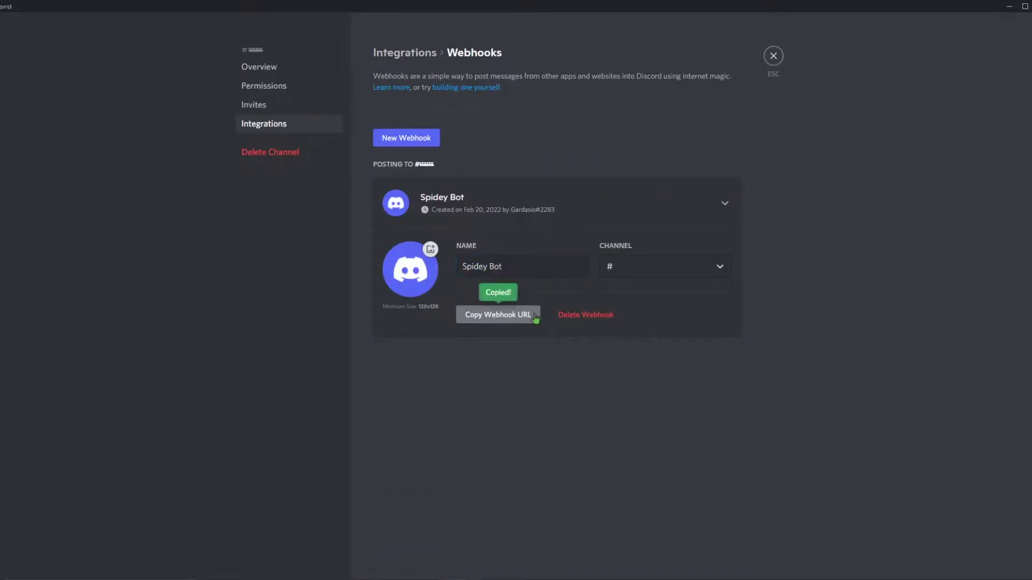
{"action": "left_click", "coordinate": [772, 56]}
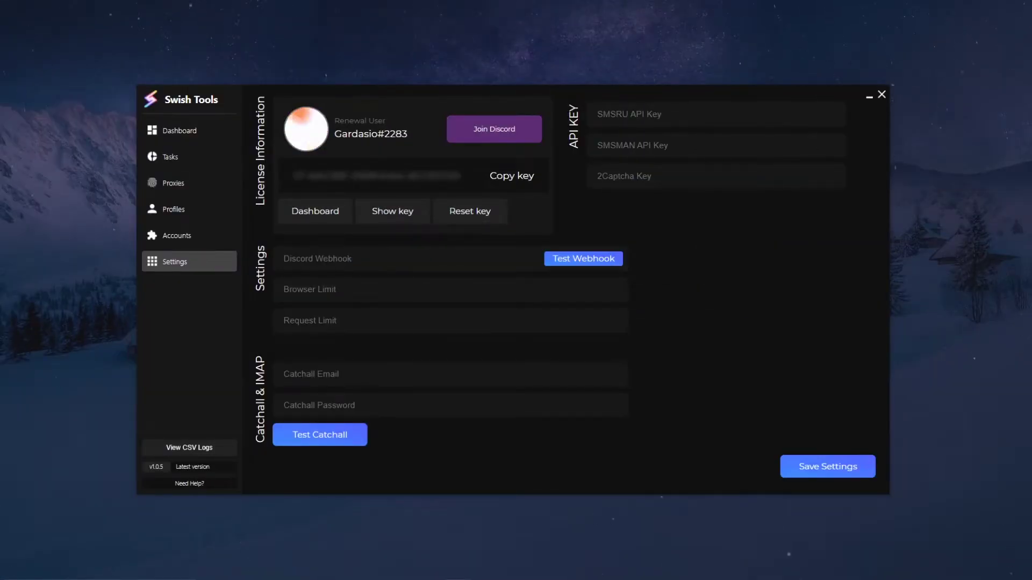
Paste the webhook URL into Discord Webhook and confirm the test message arrives in Discord.
{"action": "key", "text": "ctrl+v"}
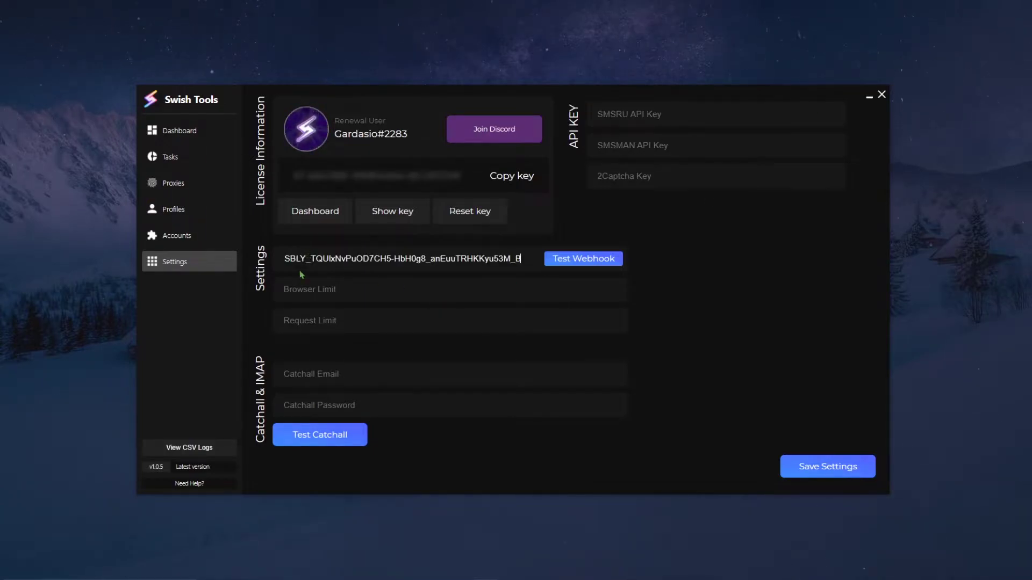
{"action": "left_click", "coordinate": [559, 262]}
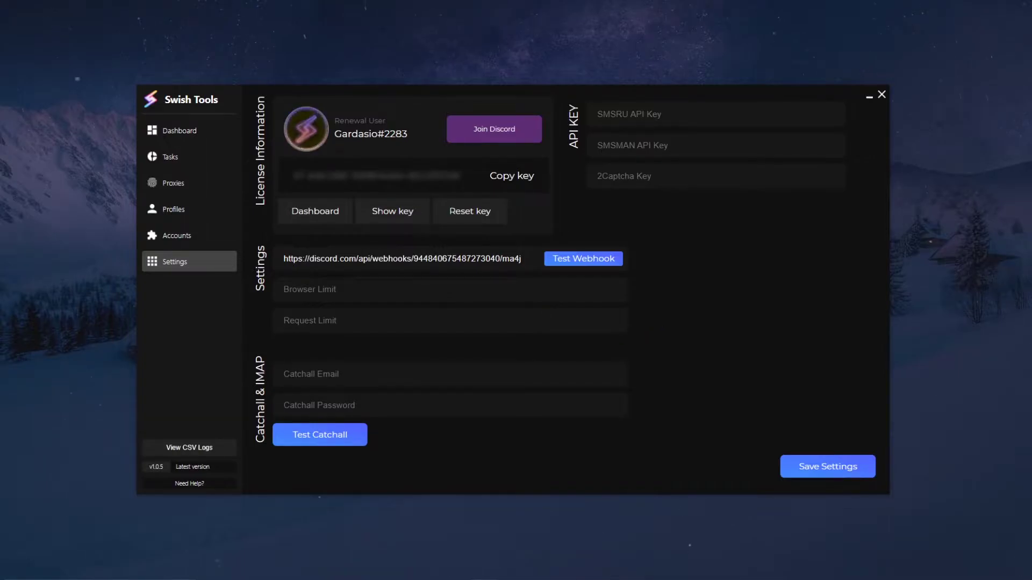
{"action": "key", "text": "alt+Tab"}
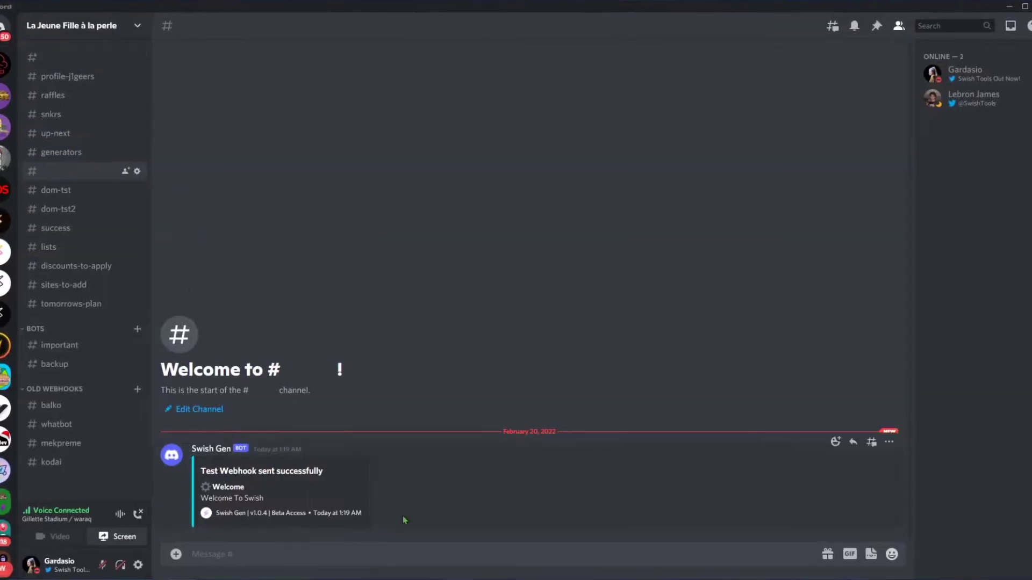
{"action": "key", "text": "alt+Tab"}
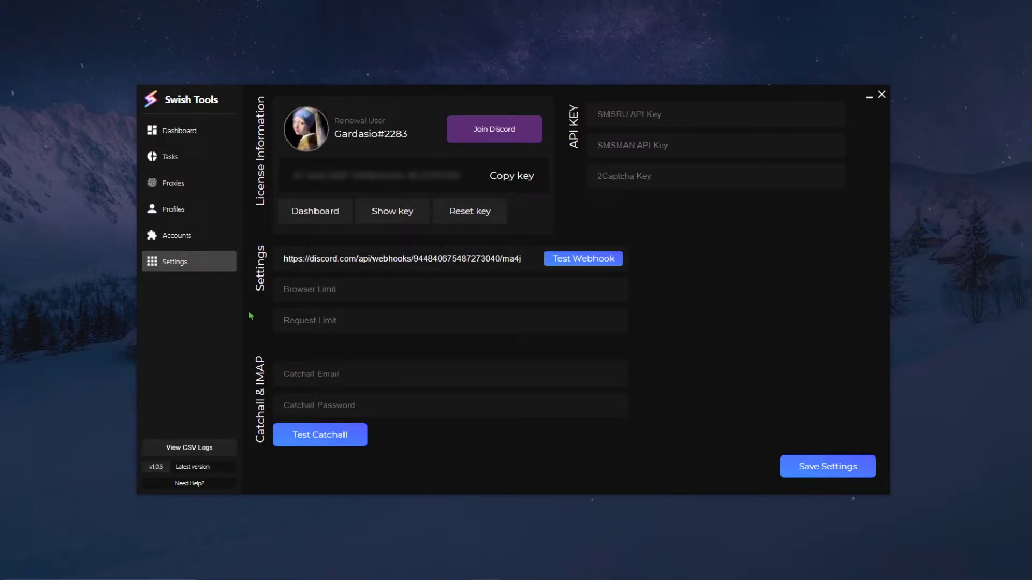
Enter 5 as the Browser Limit and 15 as the Request Limit.
{"action": "type", "text": "5"}
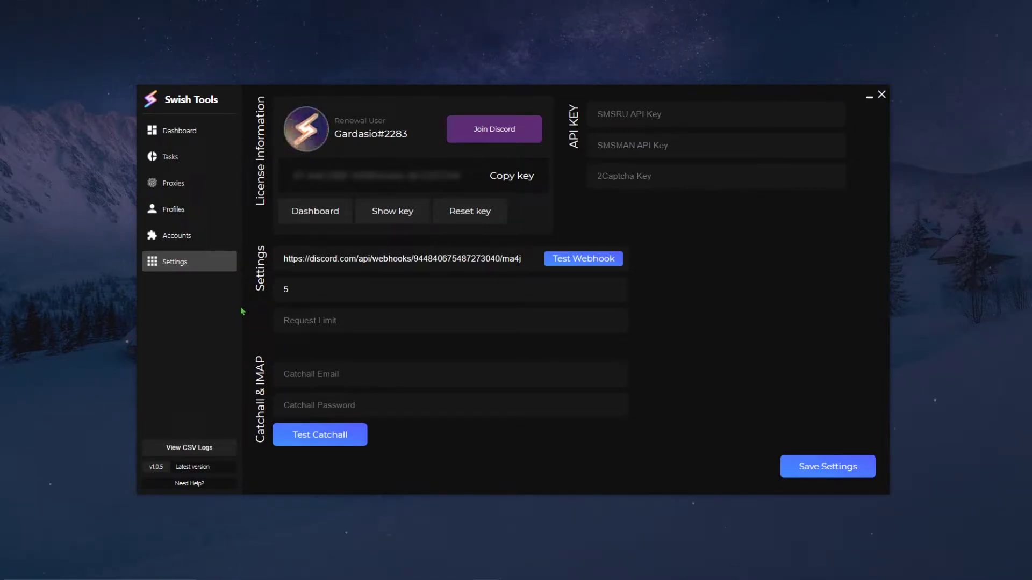
{"action": "key", "text": "Tab"}
{"action": "type", "text": "15"}
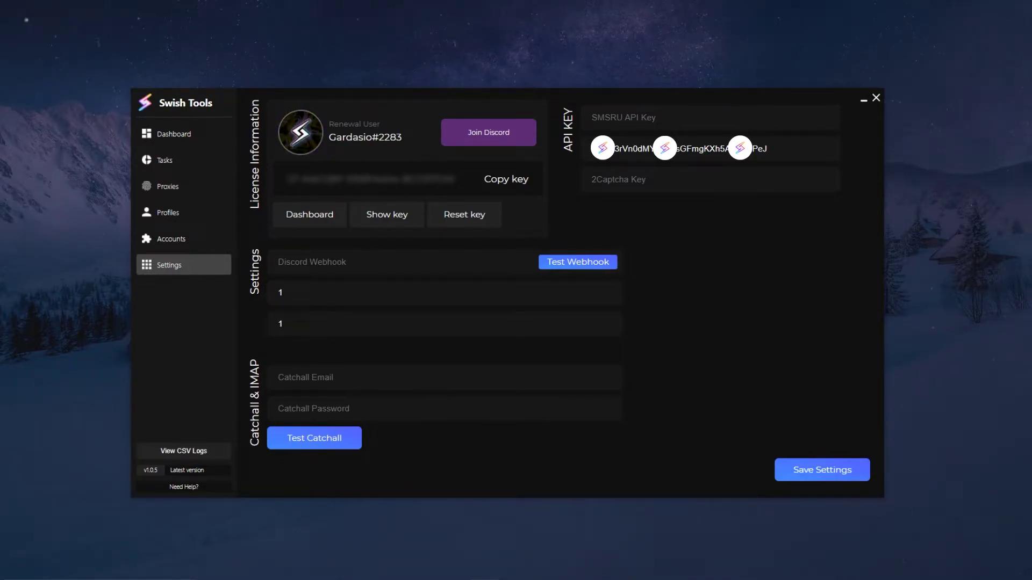
{"action": "key", "text": "alt+Tab"}
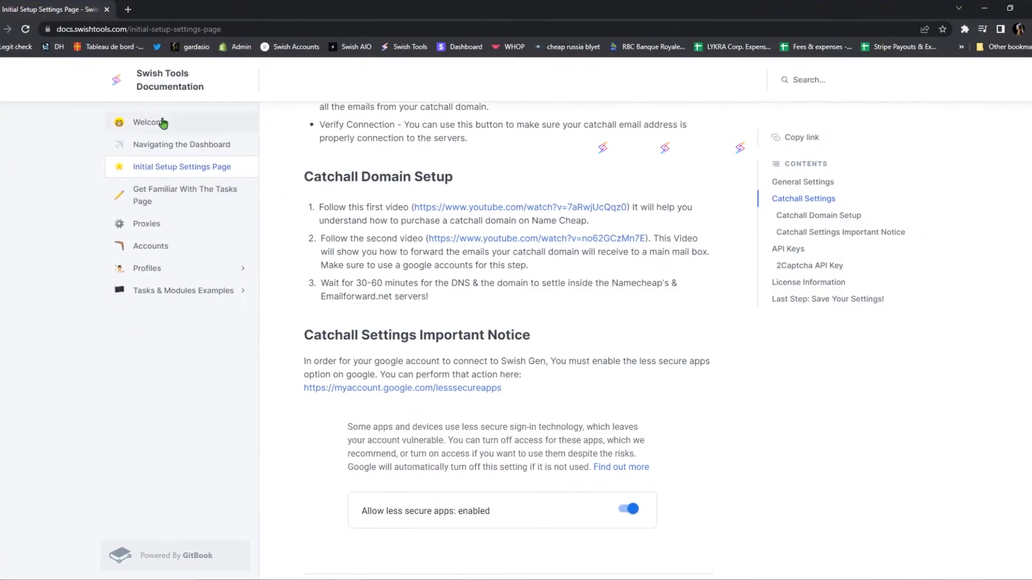
{"action": "left_click", "coordinate": [105, 29]}
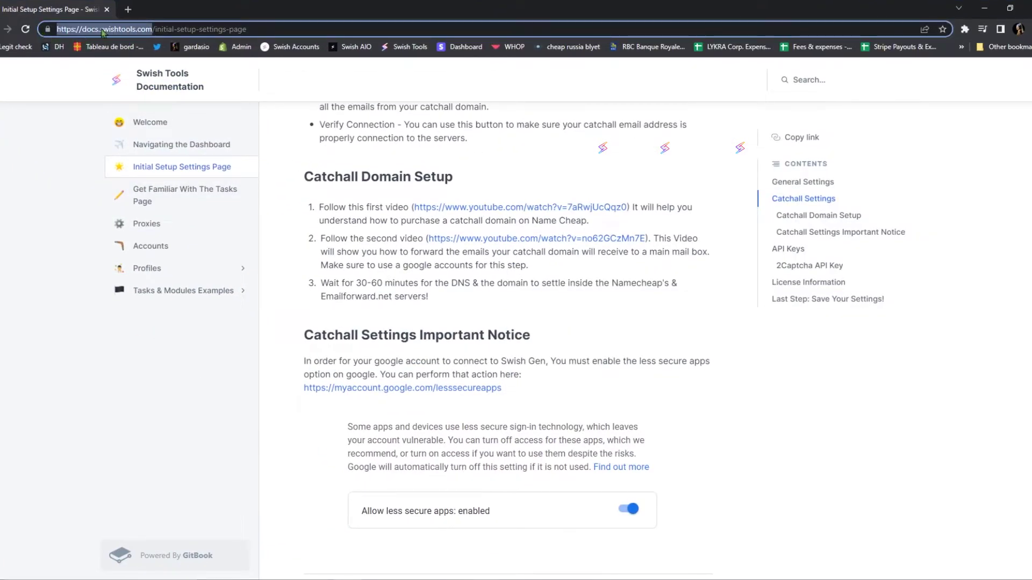
{"action": "left_click", "coordinate": [257, 342]}
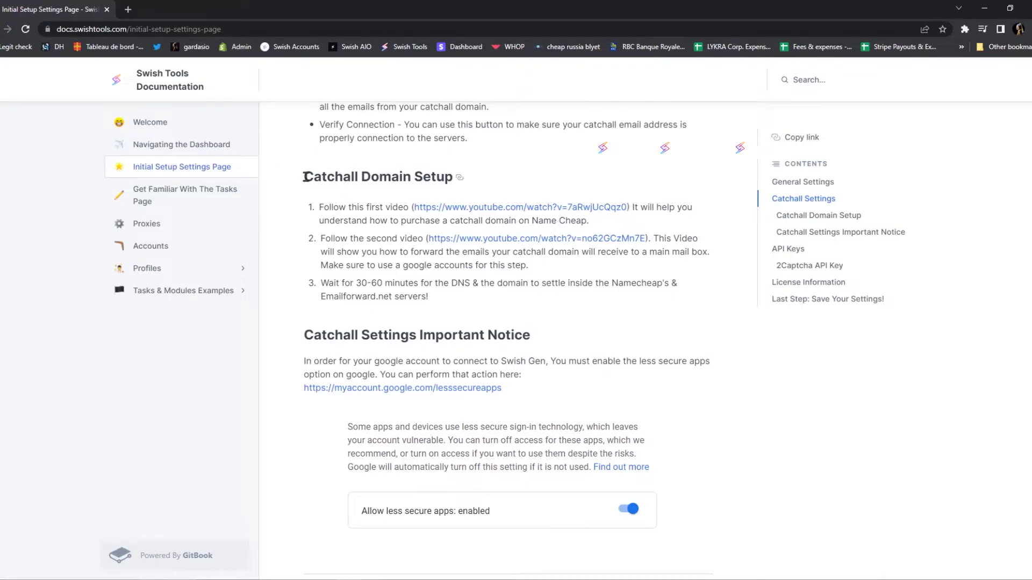
{"action": "left_click_drag", "start_coordinate": [304, 177], "coordinate": [425, 298]}
{"action": "left_click", "coordinate": [403, 288]}
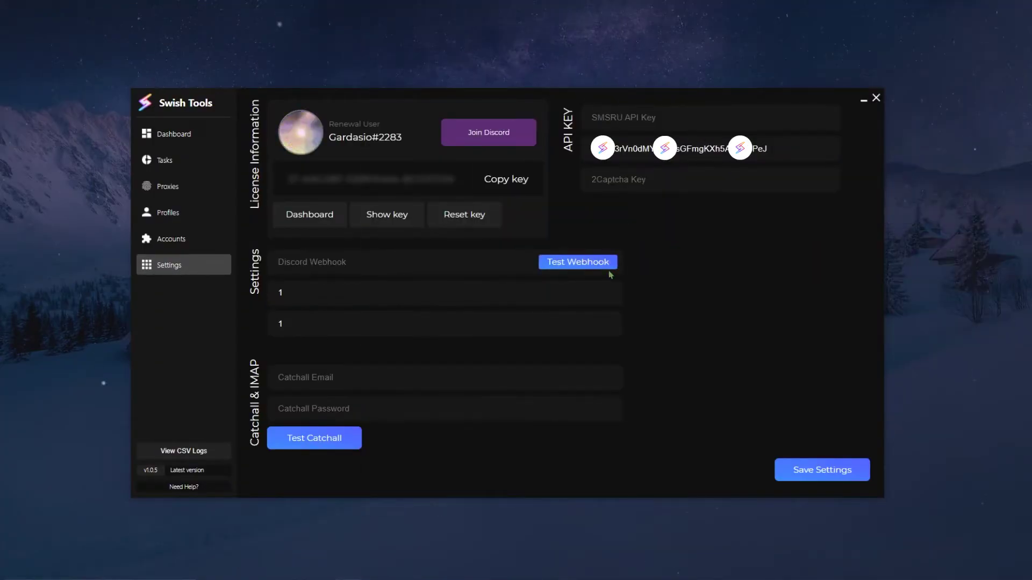
Check the successful task on the Tasks page, then return to Settings.
{"action": "left_click", "coordinate": [165, 160]}
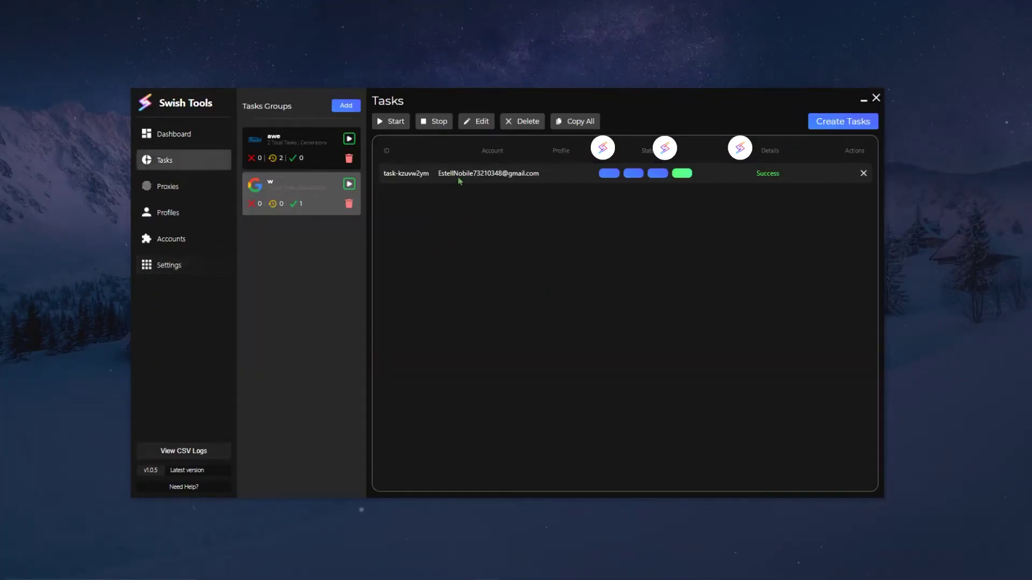
{"action": "left_click", "coordinate": [179, 268]}
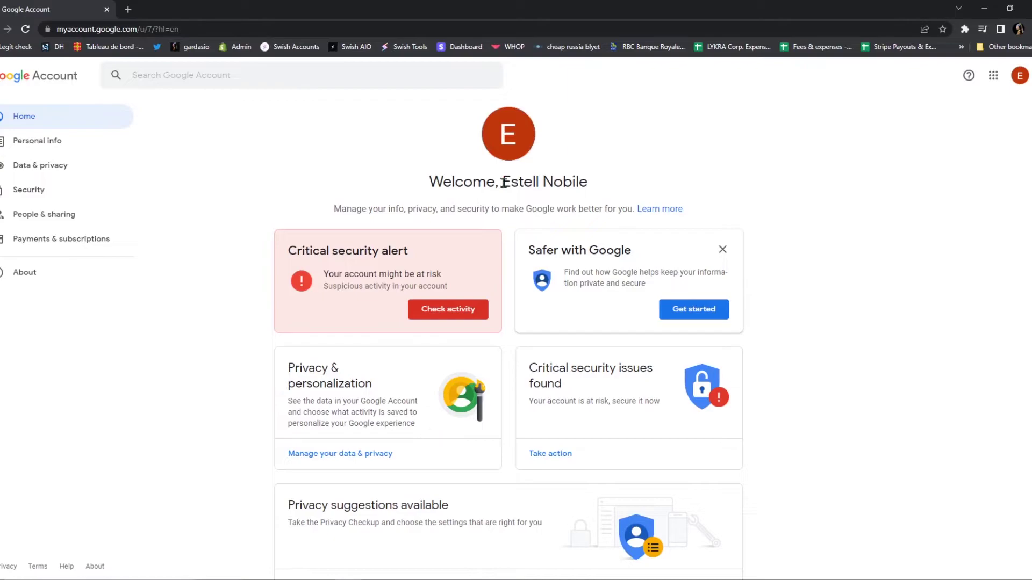
Switch on less secure app access from the Google Account's Security settings.
{"action": "left_click_drag", "start_coordinate": [503, 182], "coordinate": [577, 185]}
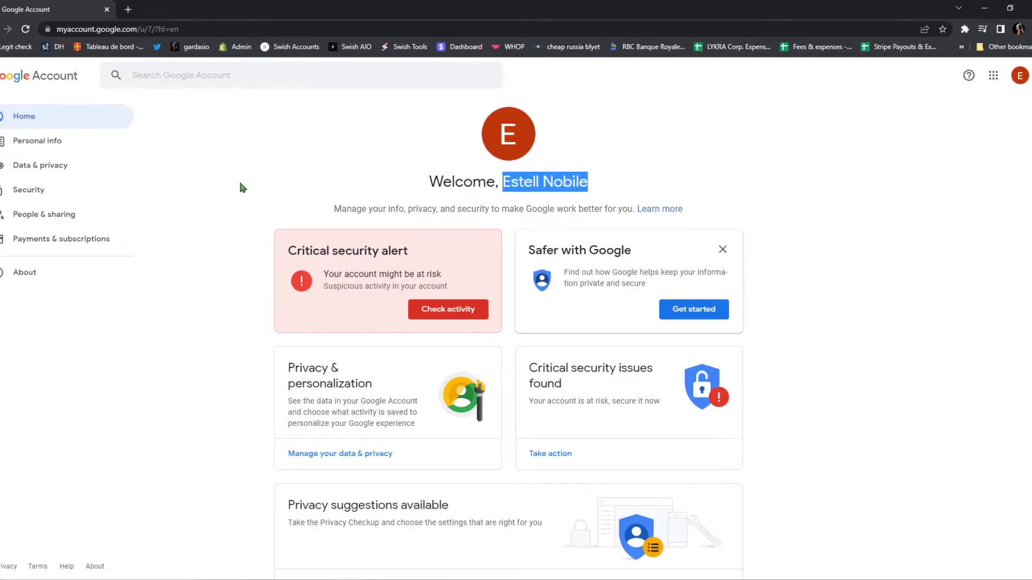
{"action": "left_click", "coordinate": [42, 191]}
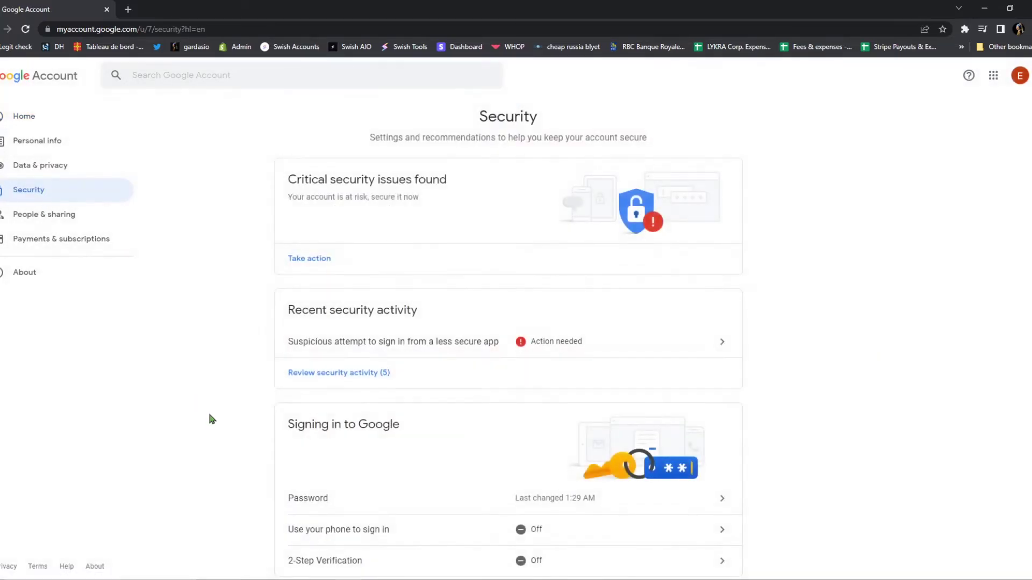
{"action": "scroll", "coordinate": [208, 421], "scroll_direction": "down", "scroll_amount": 10}
{"action": "scroll", "coordinate": [208, 418], "scroll_direction": "down", "scroll_amount": 1}
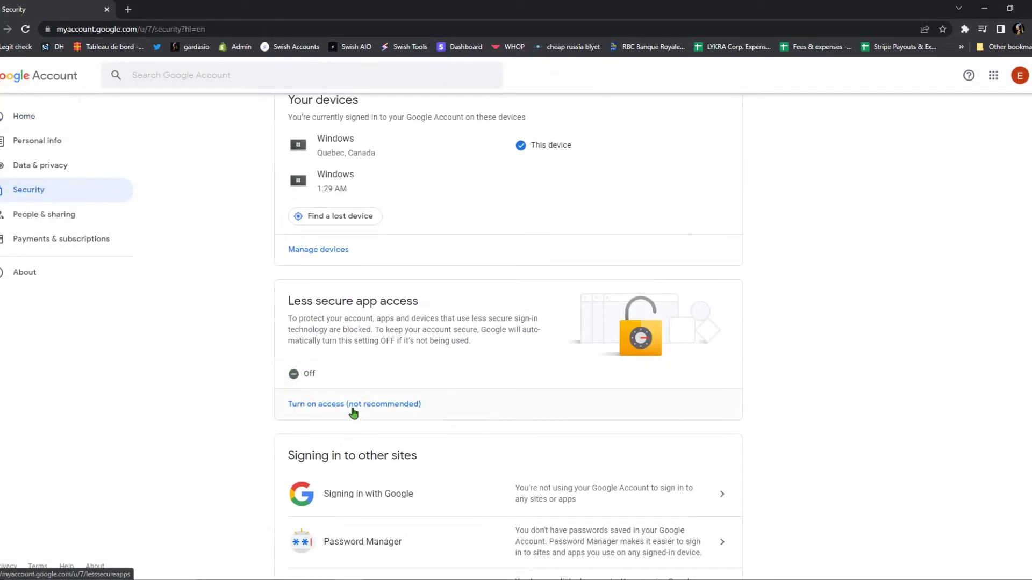
{"action": "left_click", "coordinate": [343, 407]}
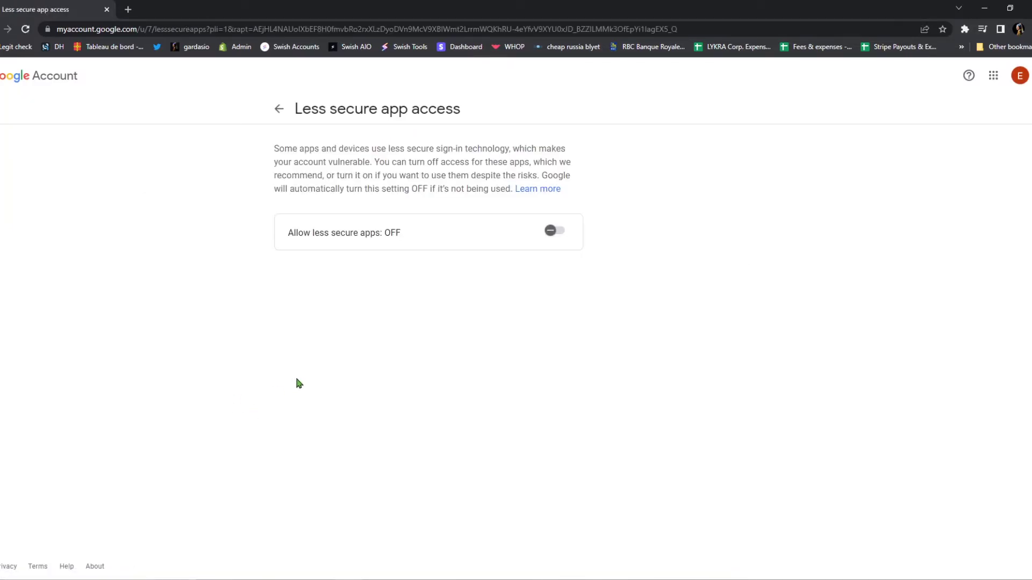
{"action": "left_click", "coordinate": [555, 234]}
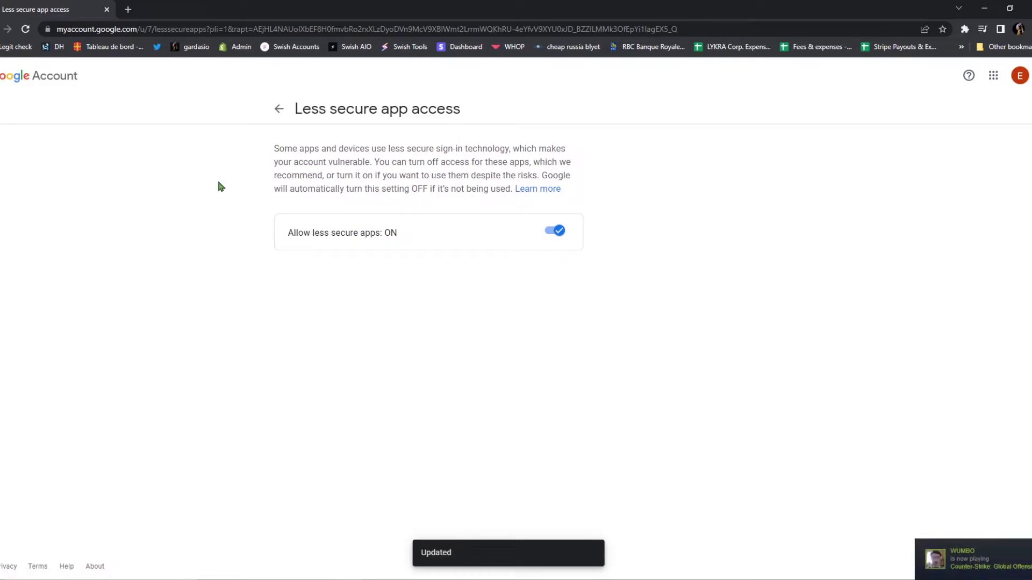
Return to the Security overview and scroll through it to review the settings.
{"action": "left_click", "coordinate": [279, 109]}
{"action": "scroll", "coordinate": [223, 339], "scroll_direction": "down", "scroll_amount": 15}
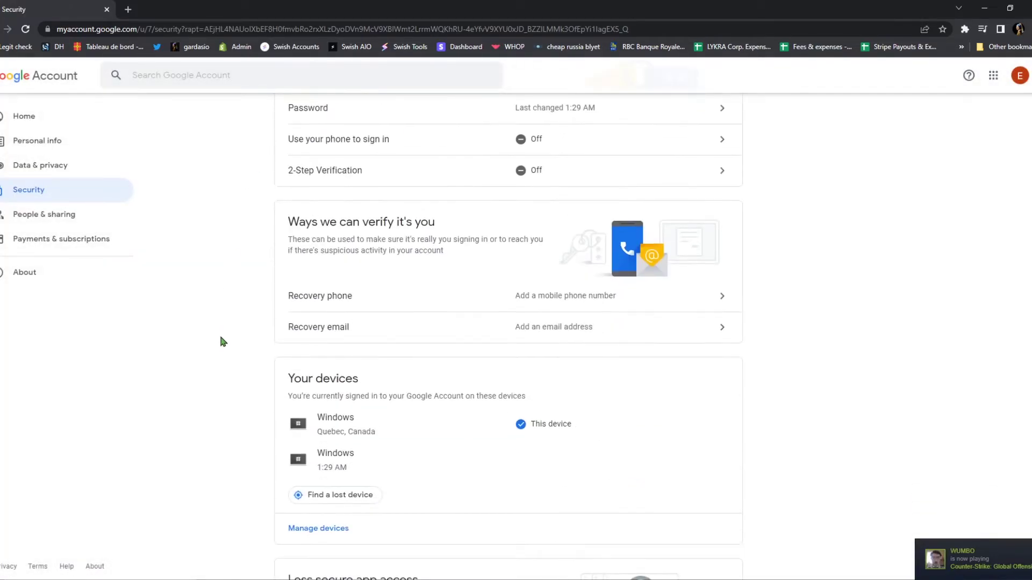
{"action": "scroll", "coordinate": [222, 342], "scroll_direction": "down", "scroll_amount": 1}
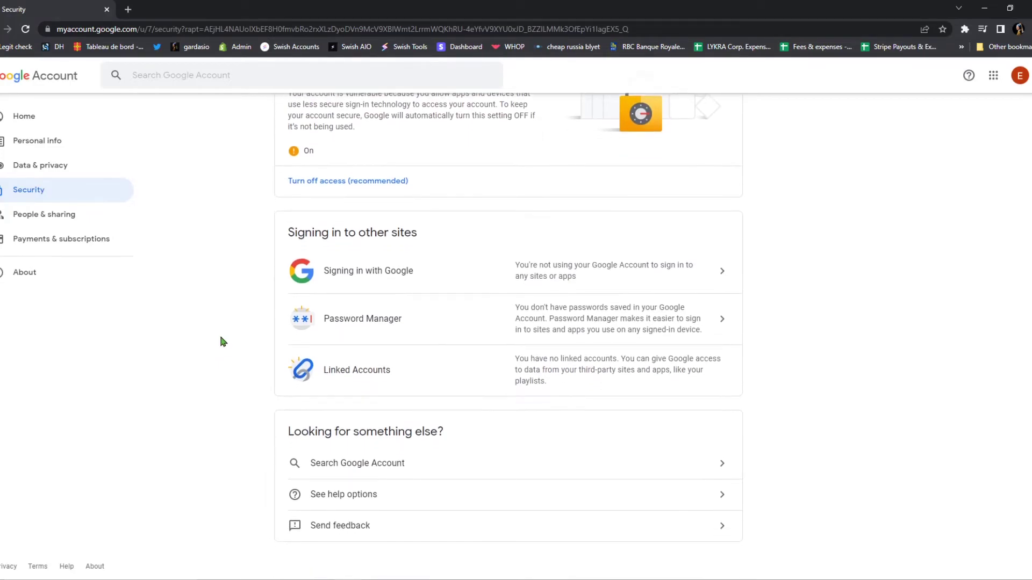
{"action": "scroll", "coordinate": [222, 342], "scroll_direction": "up", "scroll_amount": 5}
{"action": "scroll", "coordinate": [222, 341], "scroll_direction": "up", "scroll_amount": 6}
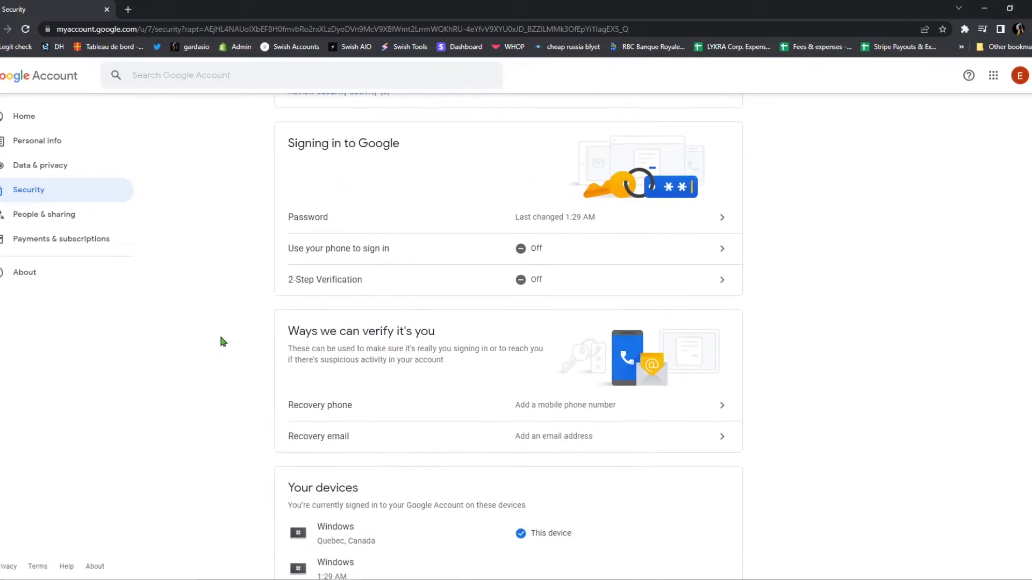
{"action": "scroll", "coordinate": [221, 339], "scroll_direction": "up", "scroll_amount": 3}
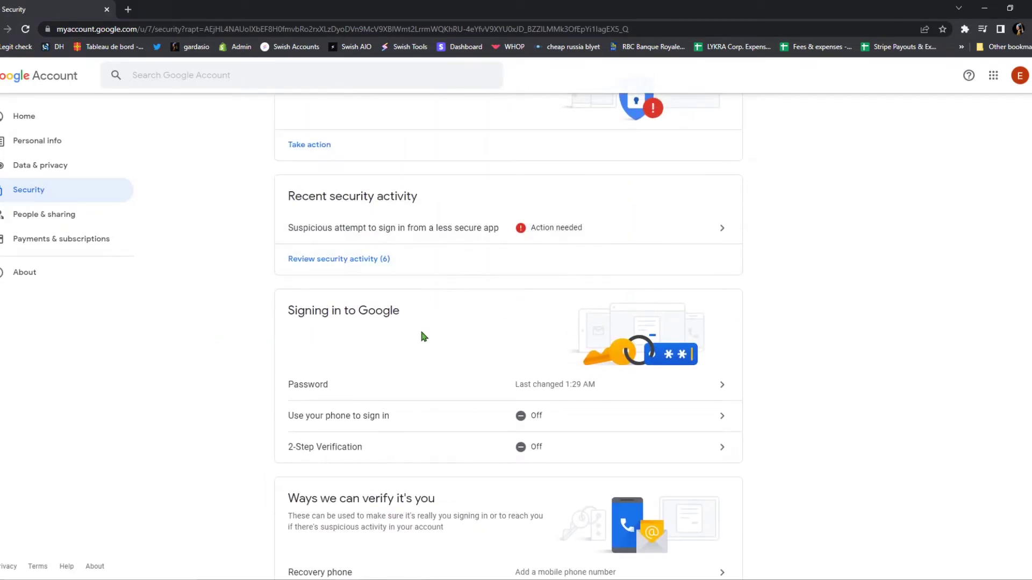
{"action": "scroll", "coordinate": [209, 284], "scroll_direction": "up", "scroll_amount": 2}
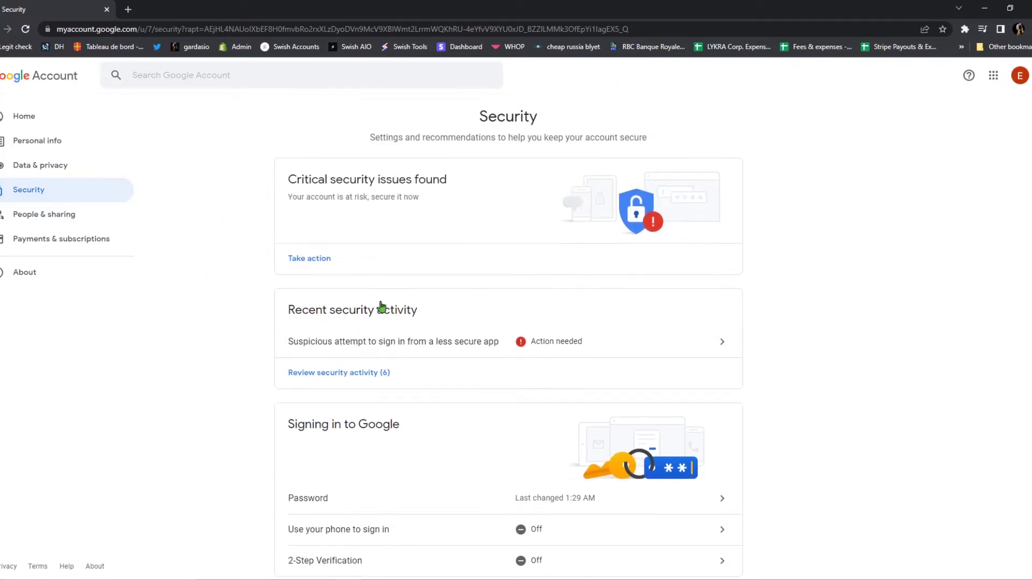
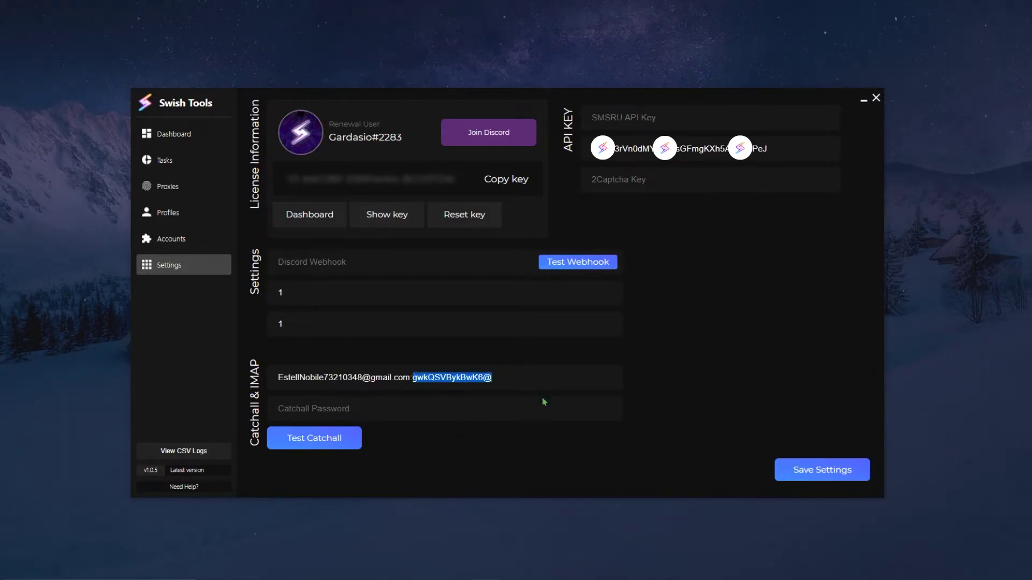
Move the password from Catchall Email into Catchall Password and test the catchall connection.
{"action": "key", "text": "BackSpace"}
{"action": "key", "text": "BackSpace"}
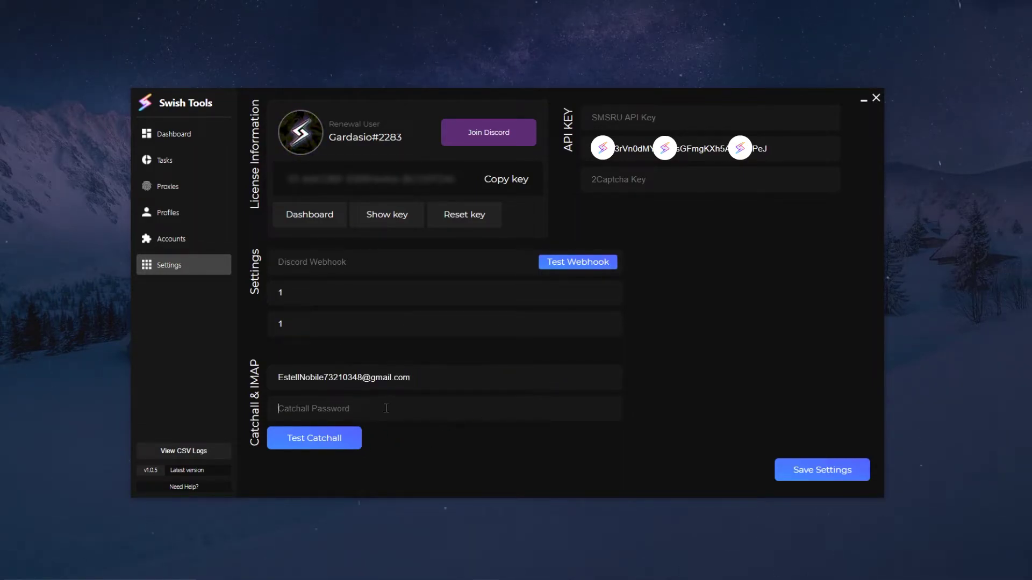
{"action": "key", "text": "ctrl+v"}
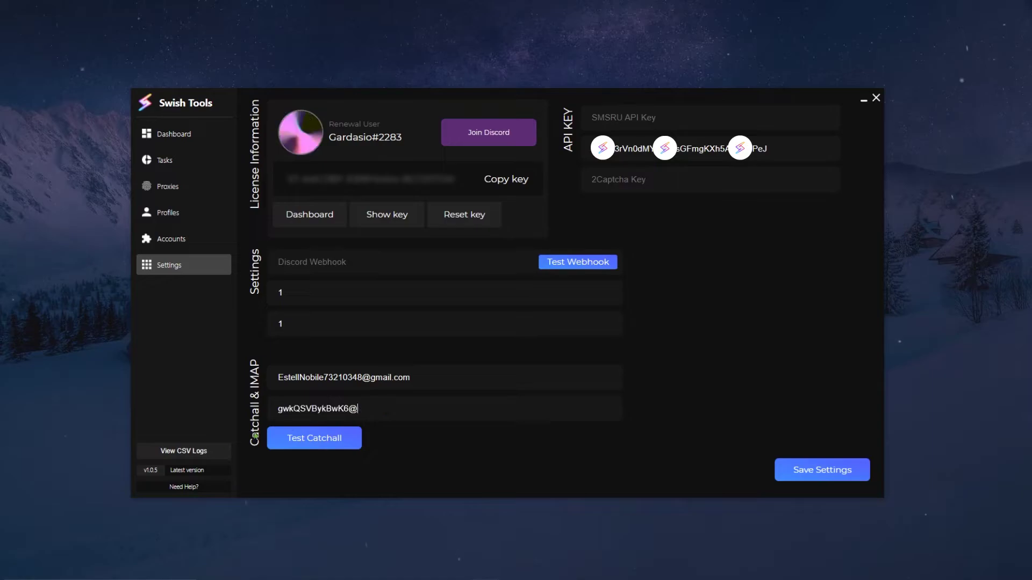
{"action": "left_click", "coordinate": [320, 437]}
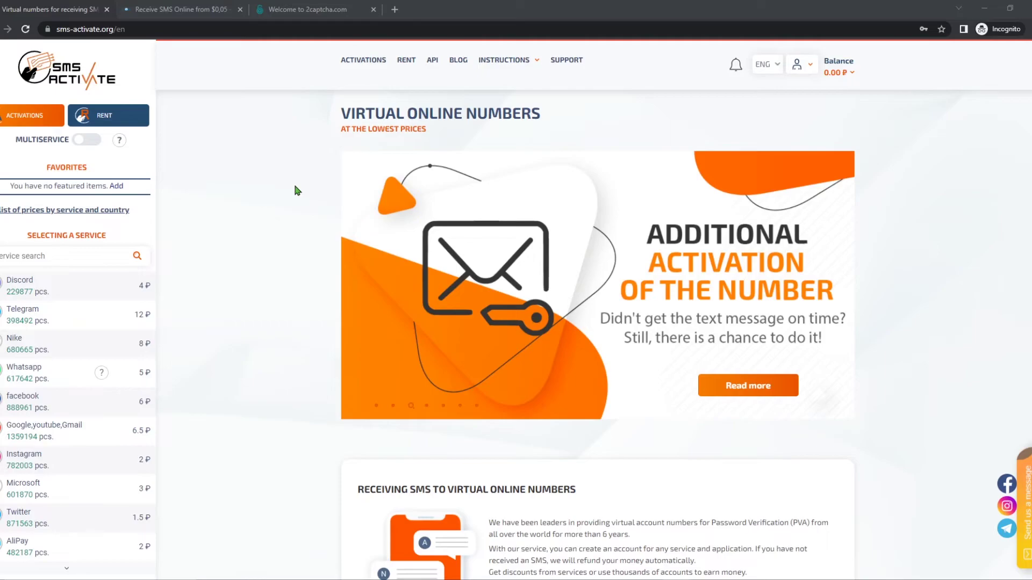
Open the SMS-Activate account settings page where the API key is shown.
{"action": "left_click_drag", "start_coordinate": [64, 29], "coordinate": [93, 33]}
{"action": "left_click", "coordinate": [155, 28]}
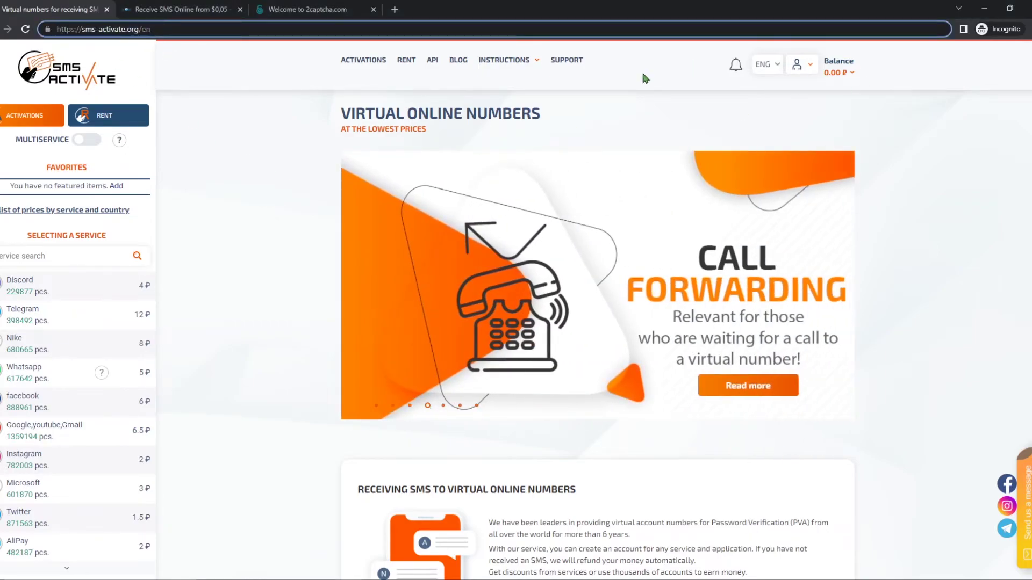
{"action": "left_click", "coordinate": [678, 165]}
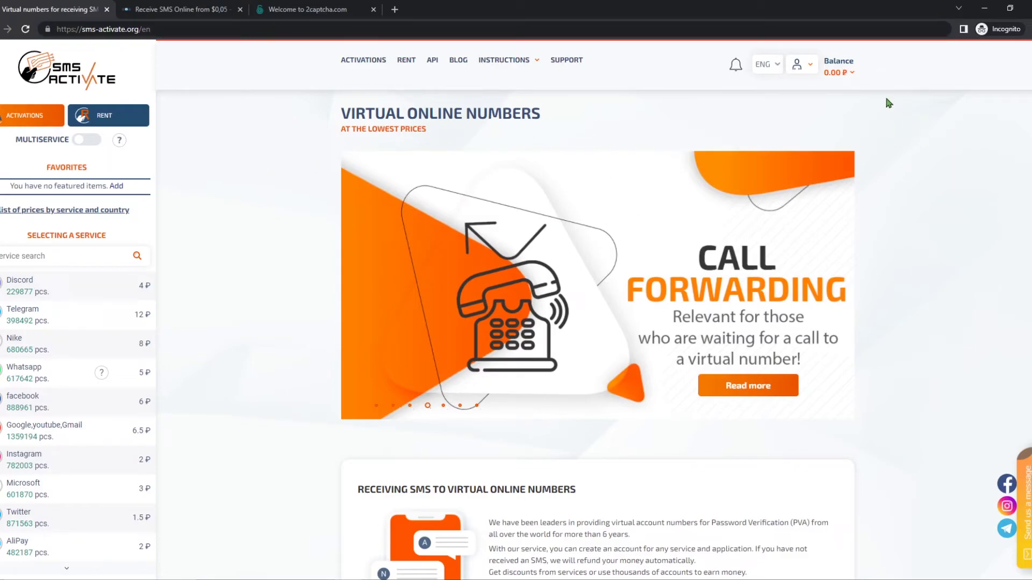
{"action": "left_click", "coordinate": [842, 75]}
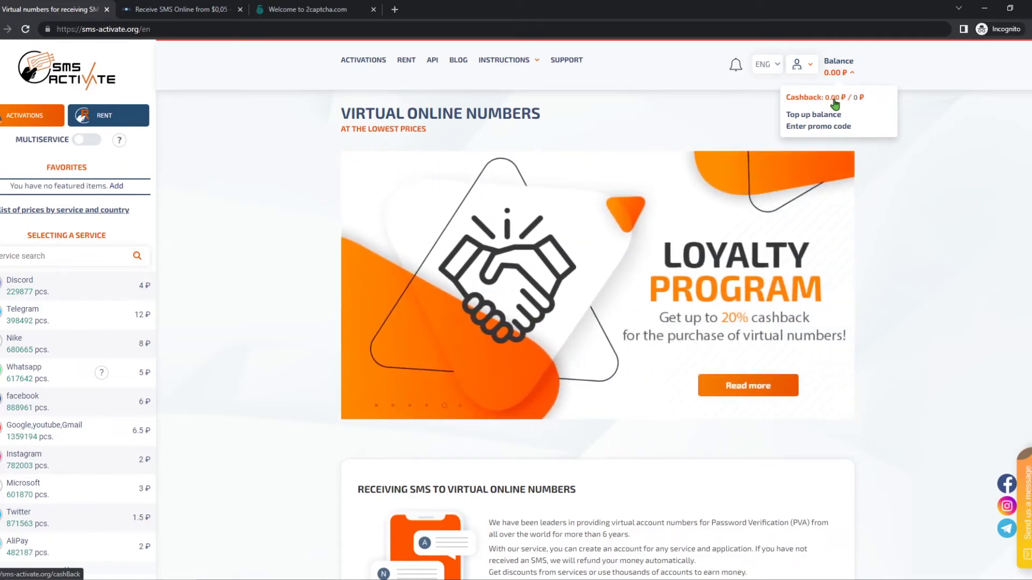
{"action": "left_click", "coordinate": [799, 65]}
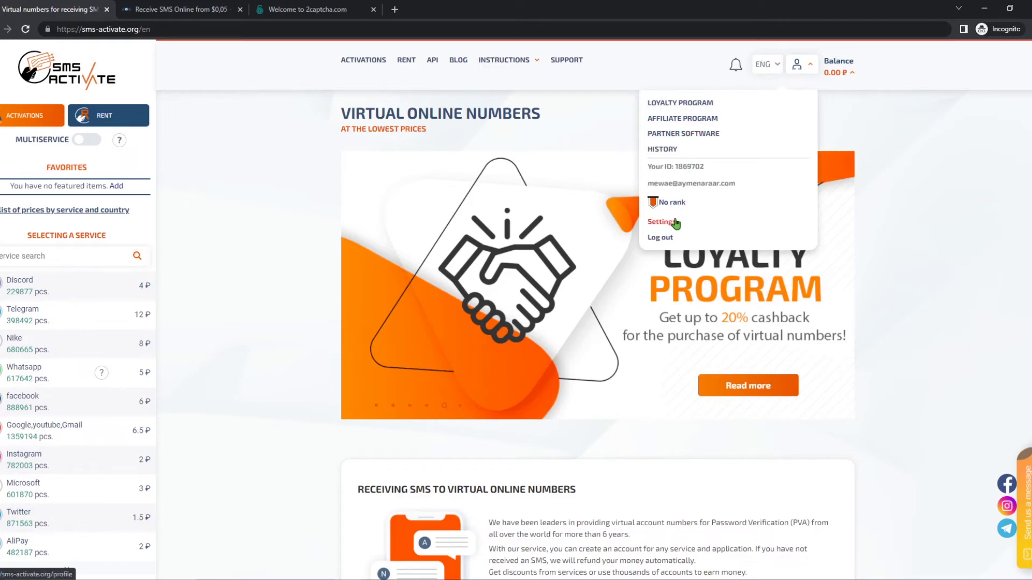
{"action": "left_click", "coordinate": [675, 224]}
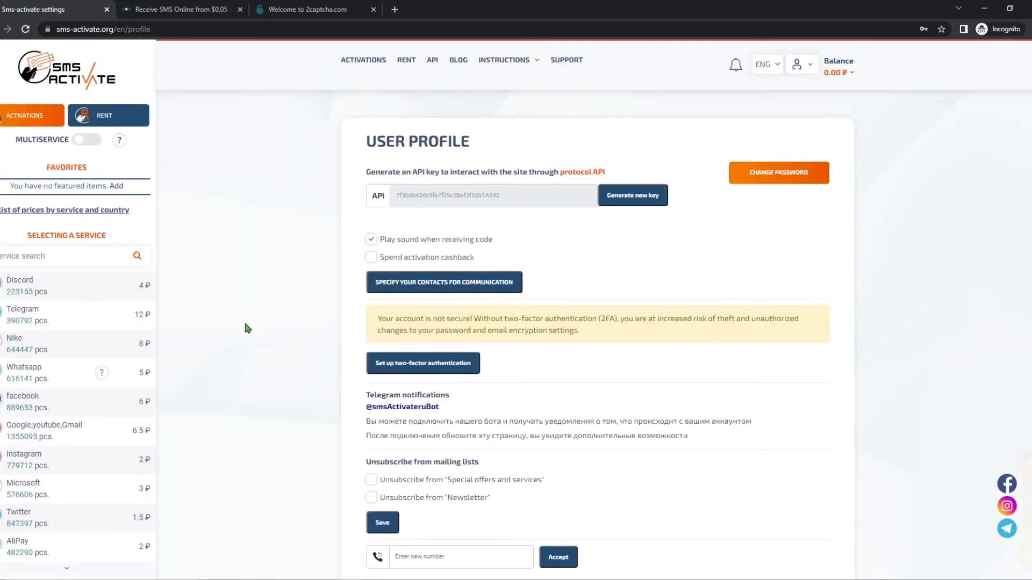
Paste the SMS-Activate API key into the SMSRU API Key field and save the settings.
{"action": "double_click", "coordinate": [425, 196]}
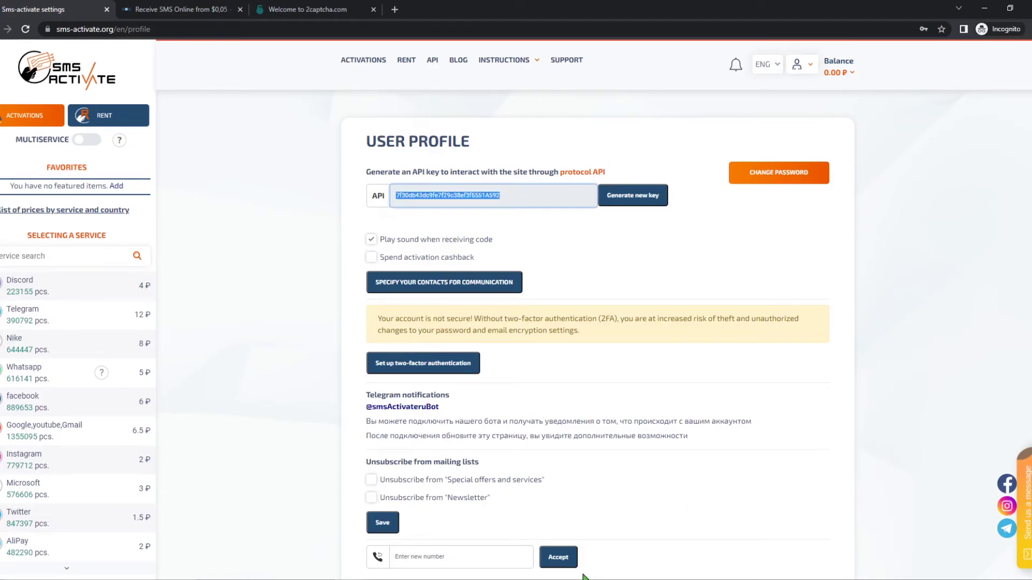
{"action": "key", "text": "alt+Tab"}
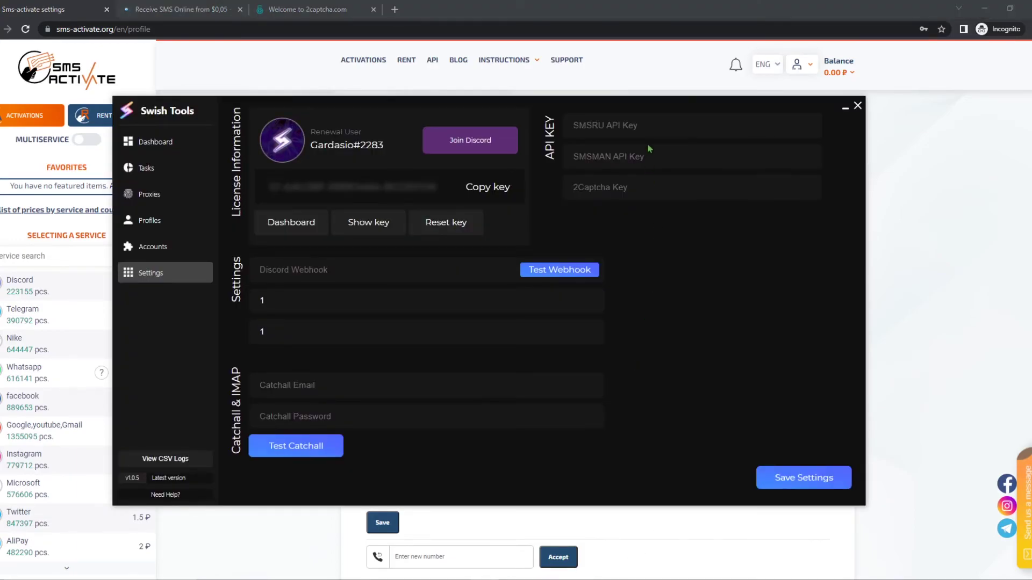
{"action": "left_click", "coordinate": [635, 127]}
{"action": "key", "text": "ctrl+v"}
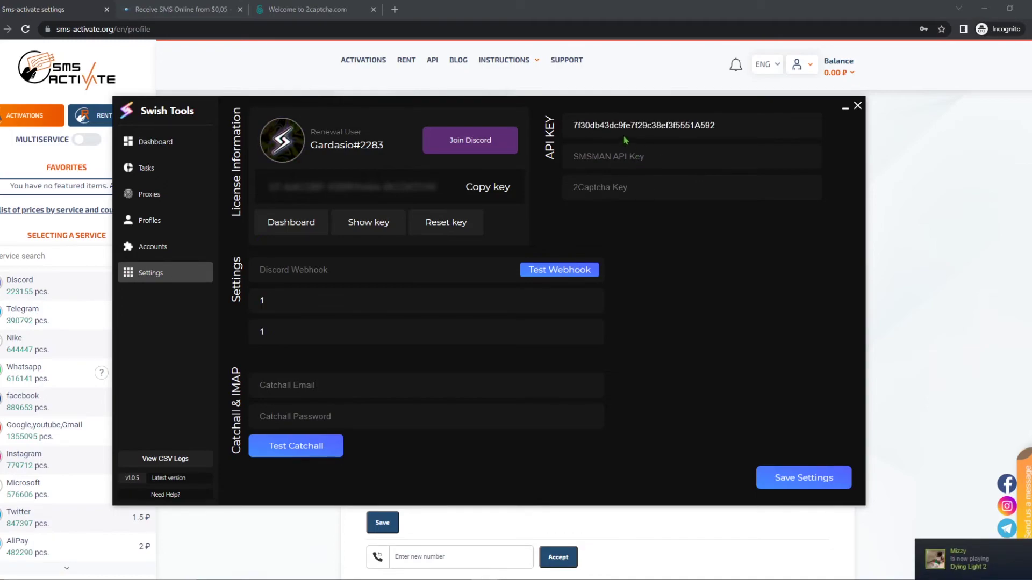
{"action": "left_click", "coordinate": [784, 480]}
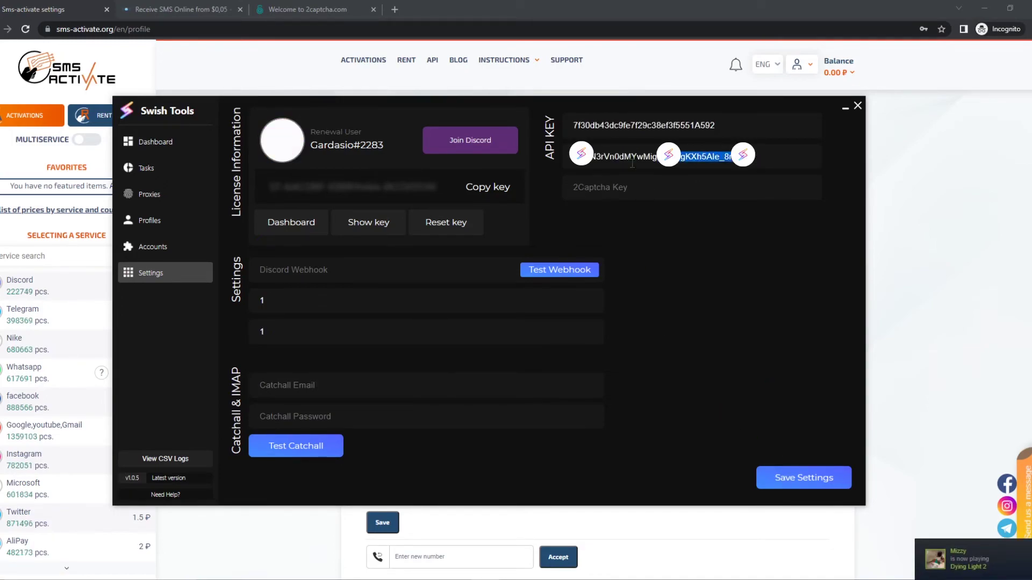
{"action": "left_click", "coordinate": [898, 221]}
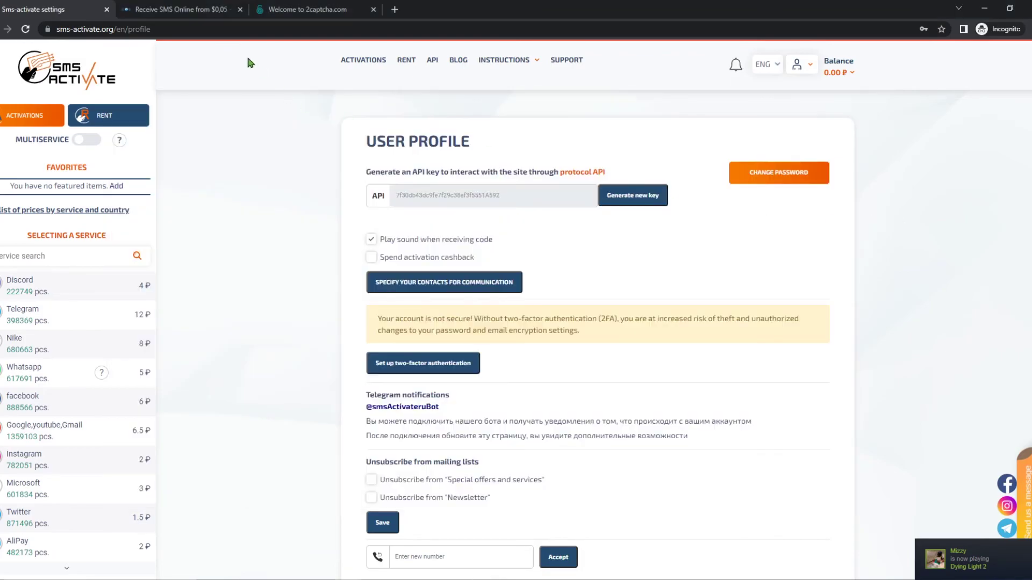
Copy the API key from the SMS-Man profile page into the SMSMAN API Key field.
{"action": "left_click", "coordinate": [185, 11]}
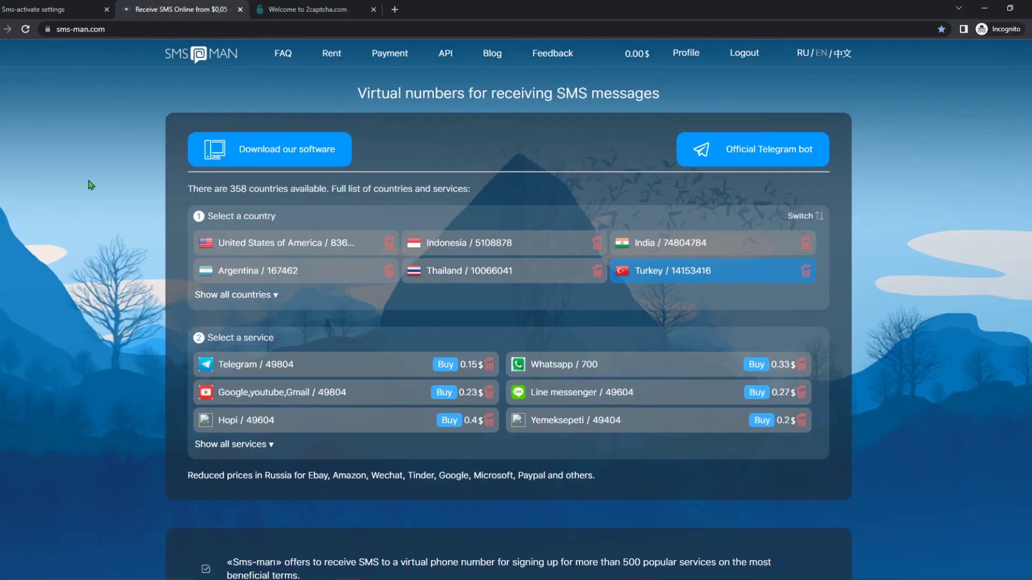
{"action": "left_click", "coordinate": [97, 34]}
{"action": "left_click", "coordinate": [130, 29]}
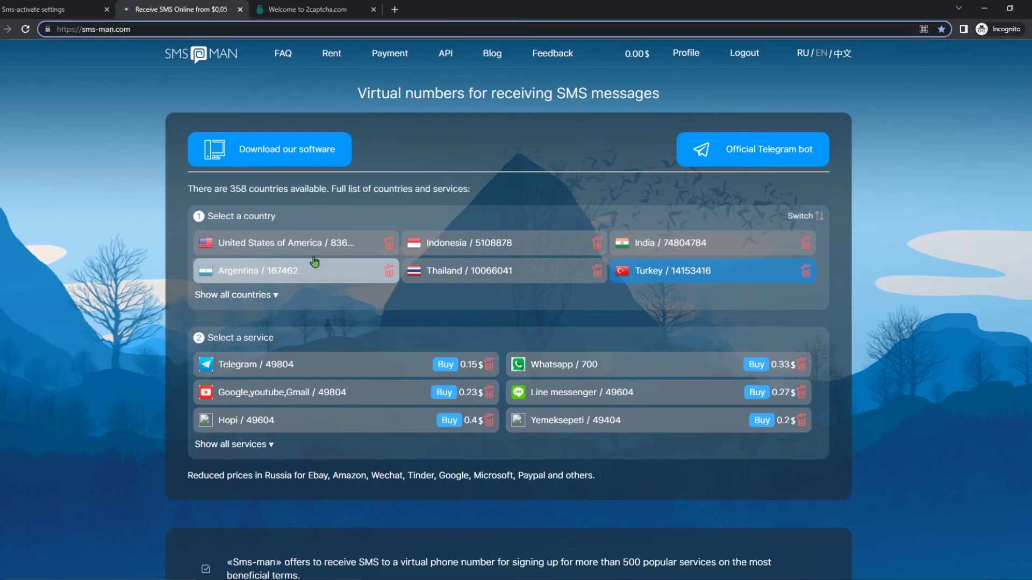
{"action": "left_click", "coordinate": [685, 53]}
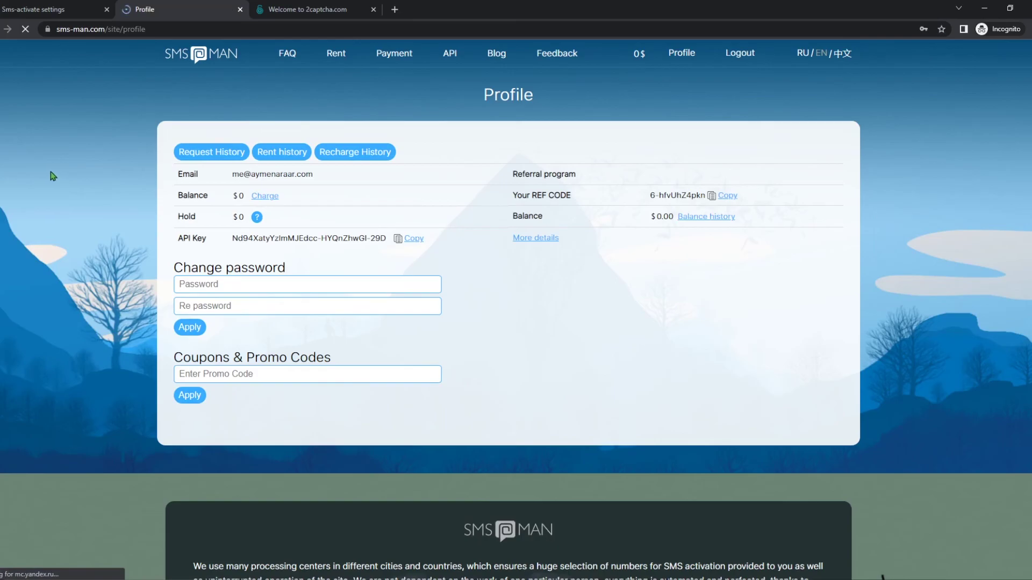
{"action": "left_click", "coordinate": [413, 239]}
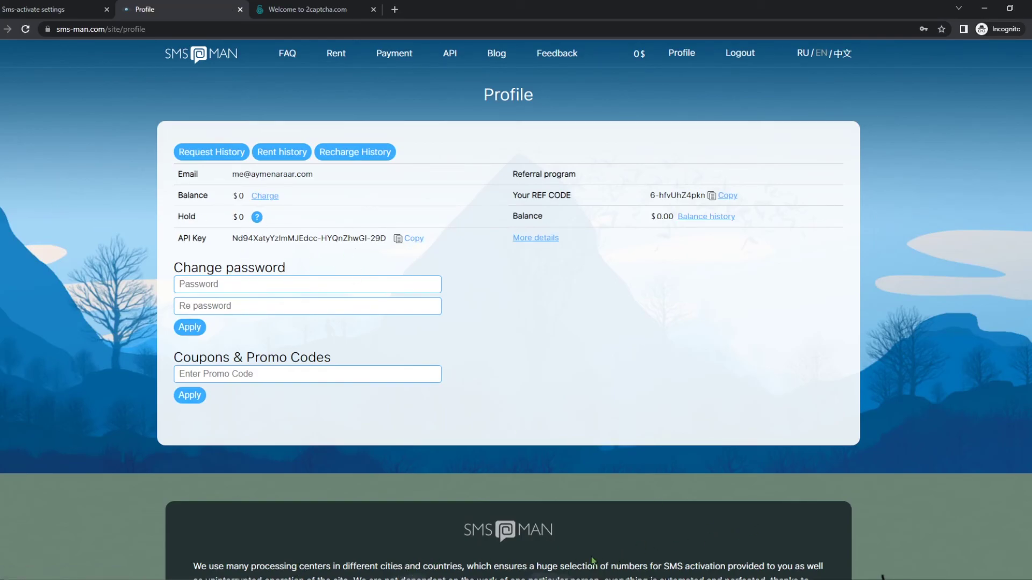
{"action": "key", "text": "alt+Tab"}
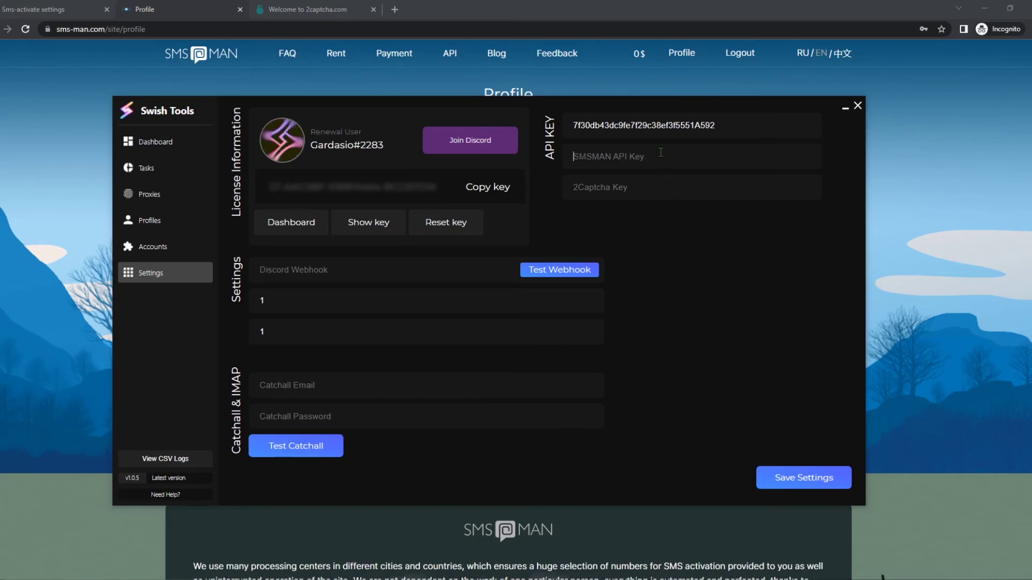
{"action": "key", "text": "ctrl+v"}
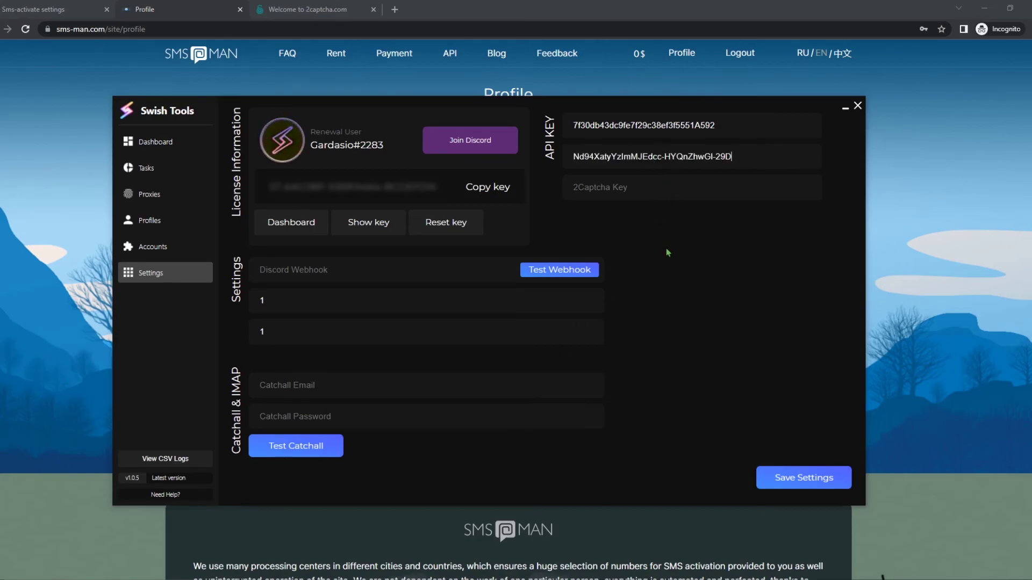
Copy the API key from the 2Captcha dashboard into the Swish Tools 2Captcha Key field.
{"action": "left_click", "coordinate": [311, 10]}
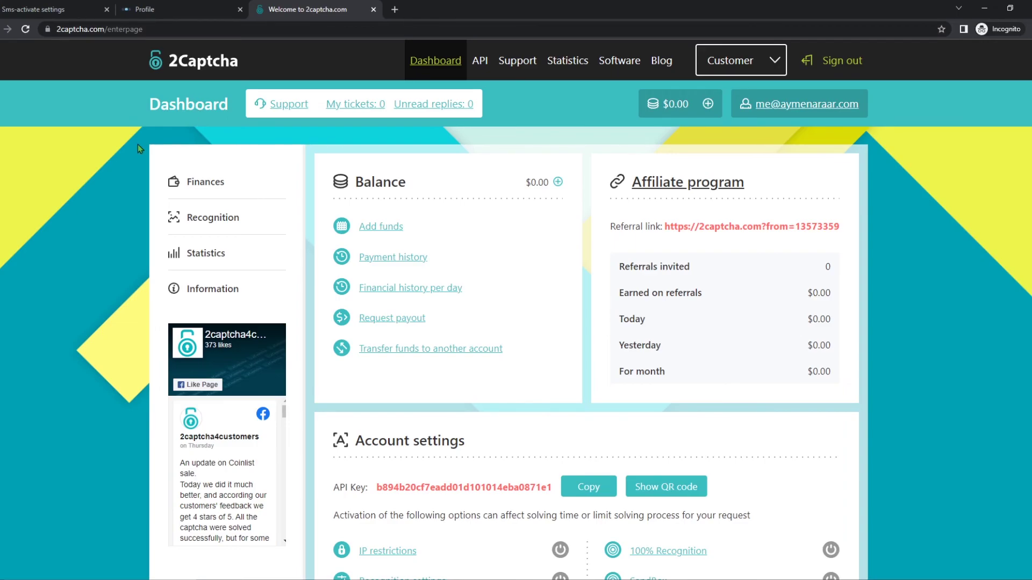
{"action": "scroll", "coordinate": [138, 144], "scroll_direction": "down", "scroll_amount": 1}
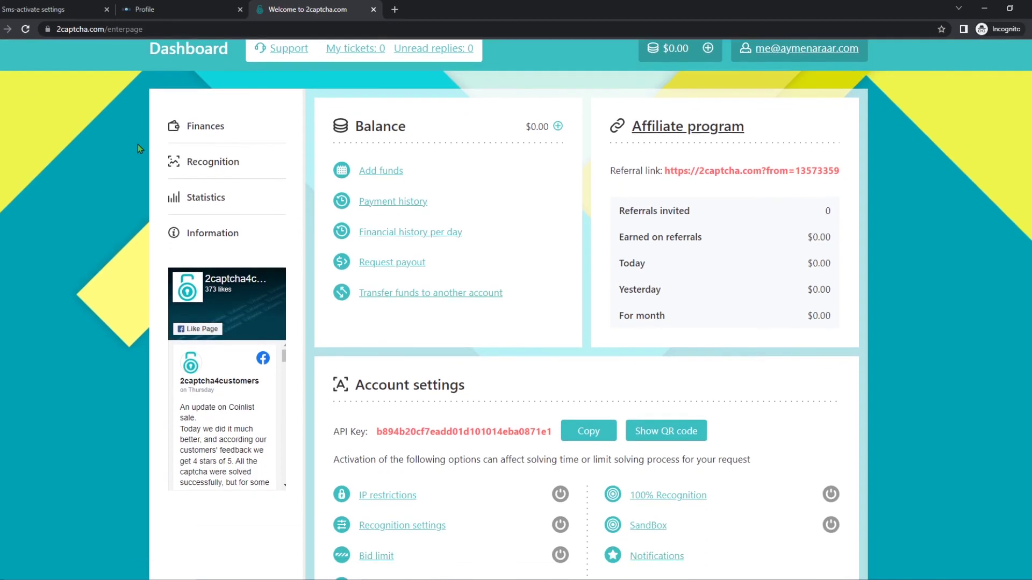
{"action": "scroll", "coordinate": [537, 114], "scroll_direction": "up", "scroll_amount": 1}
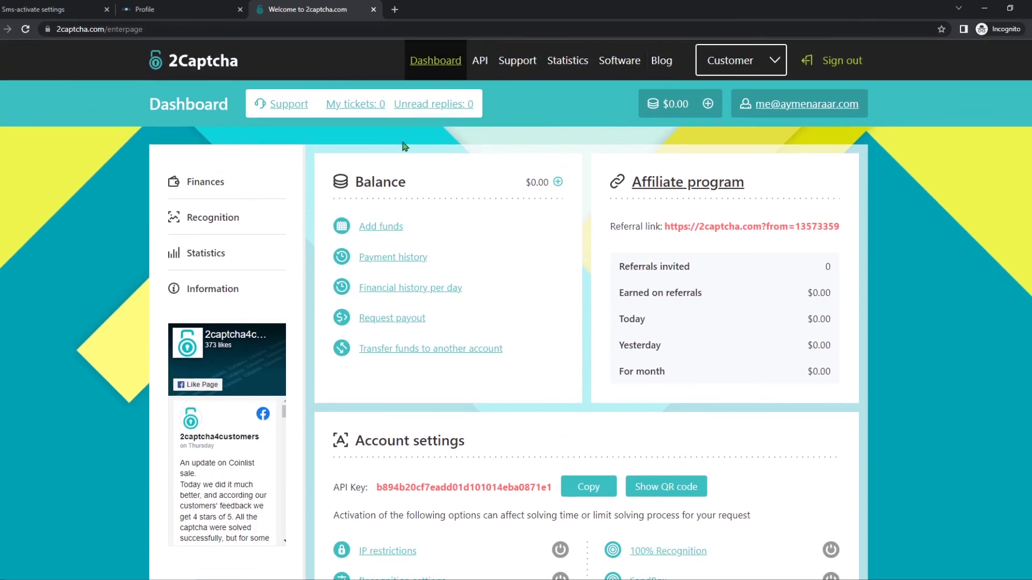
{"action": "scroll", "coordinate": [273, 186], "scroll_direction": "down", "scroll_amount": 3}
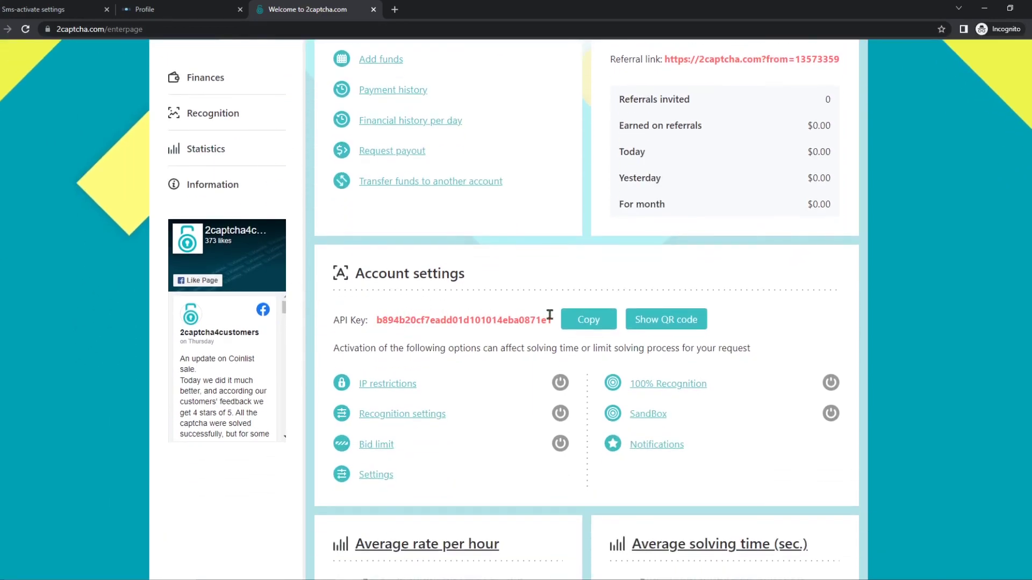
{"action": "left_click", "coordinate": [585, 318]}
{"action": "scroll", "coordinate": [584, 323], "scroll_direction": "up", "scroll_amount": 3}
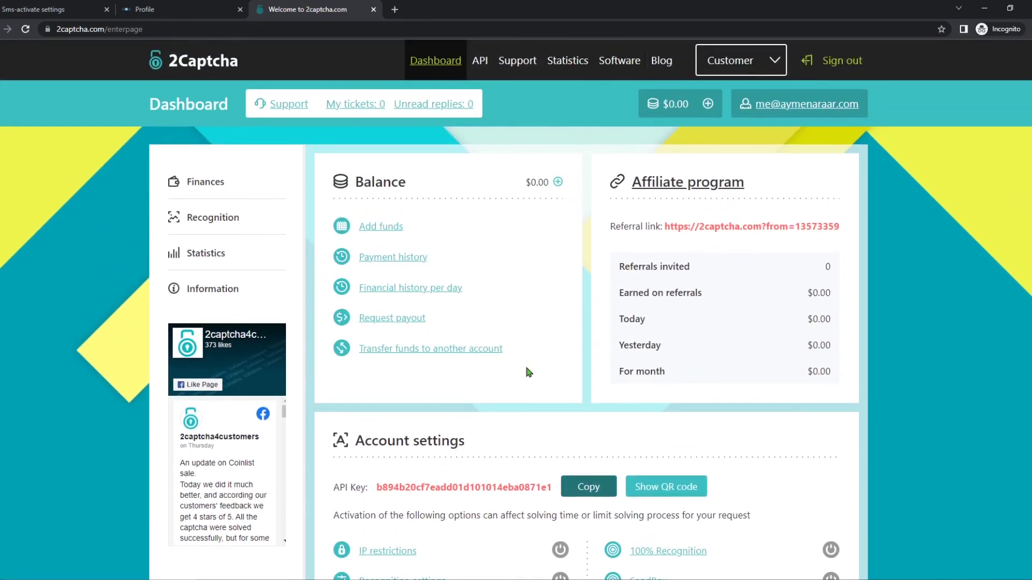
{"action": "left_click", "coordinate": [475, 577]}
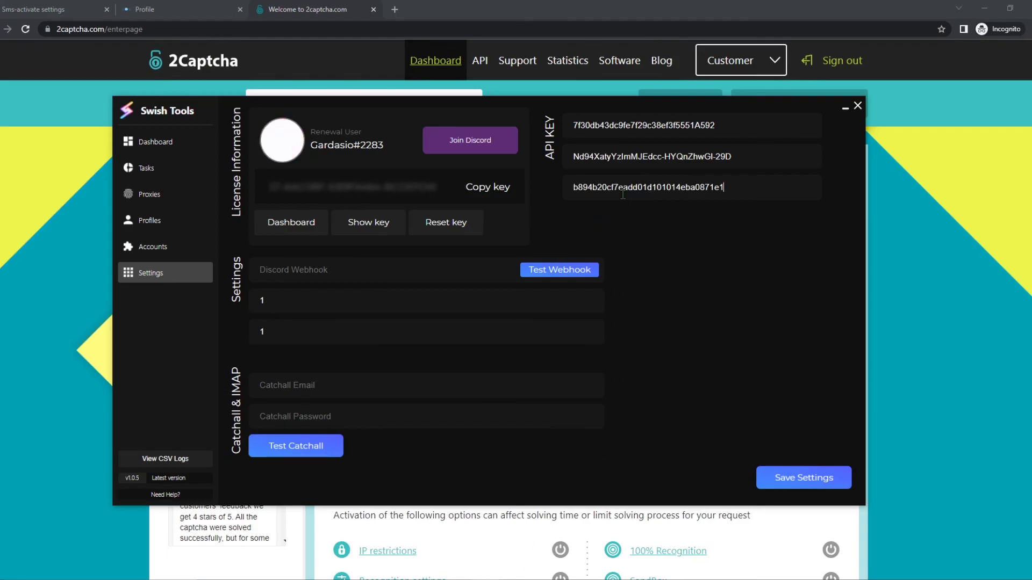